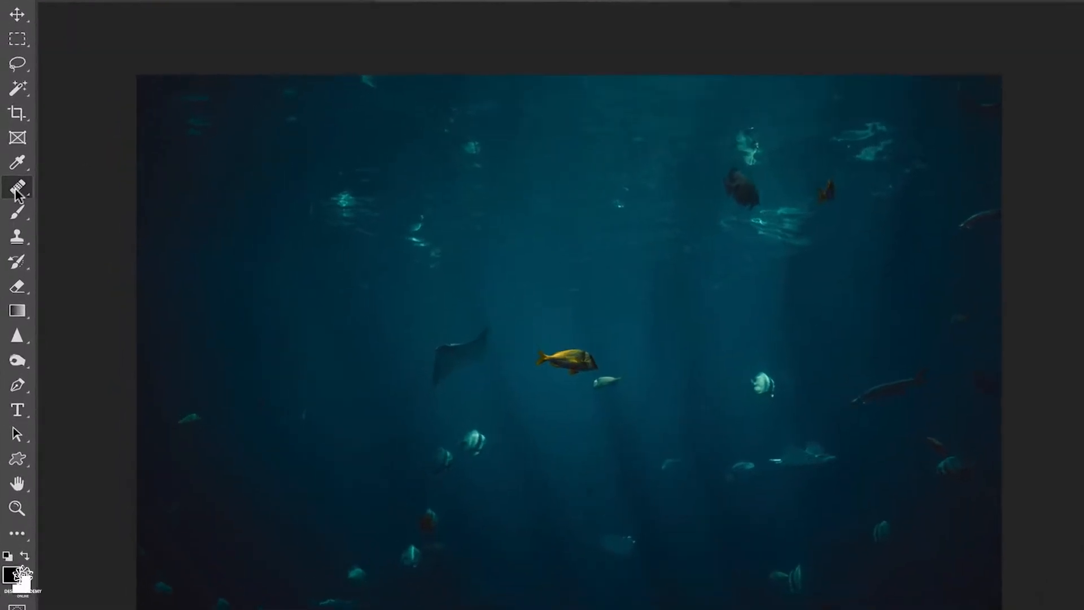
Activate the Content-Aware Move tool and add a new layer named retouching above the background.
left_click(14, 220)
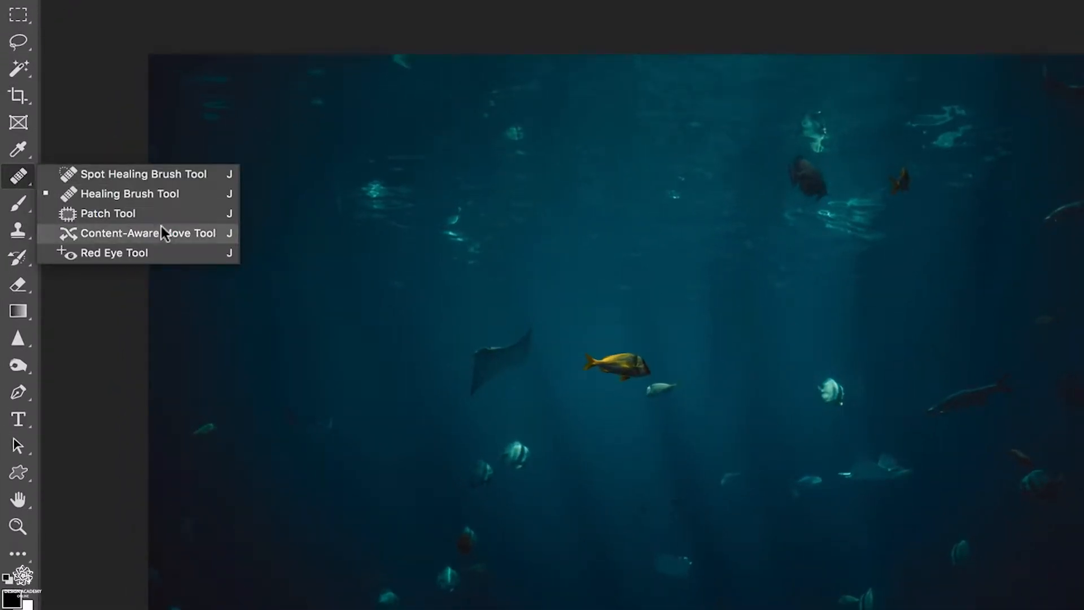
left_click(202, 236)
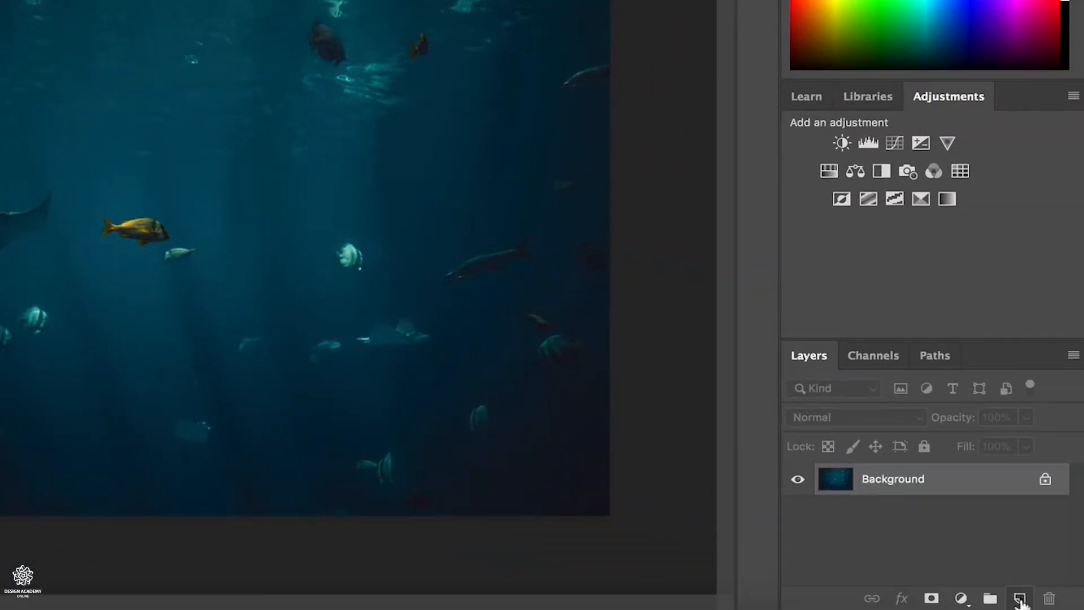
left_click(1019, 597)
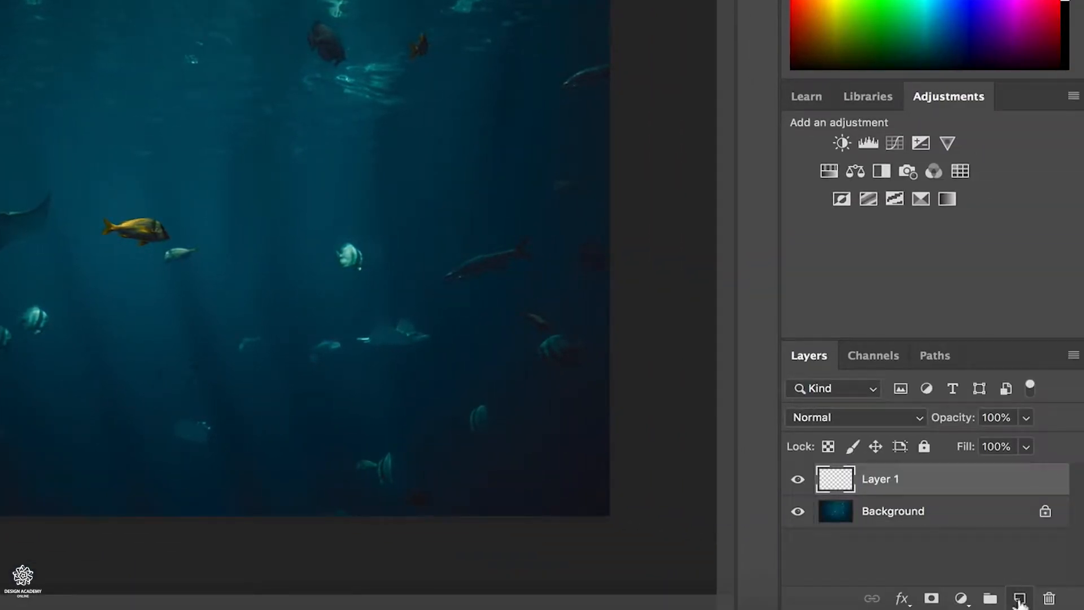
double_click(880, 479)
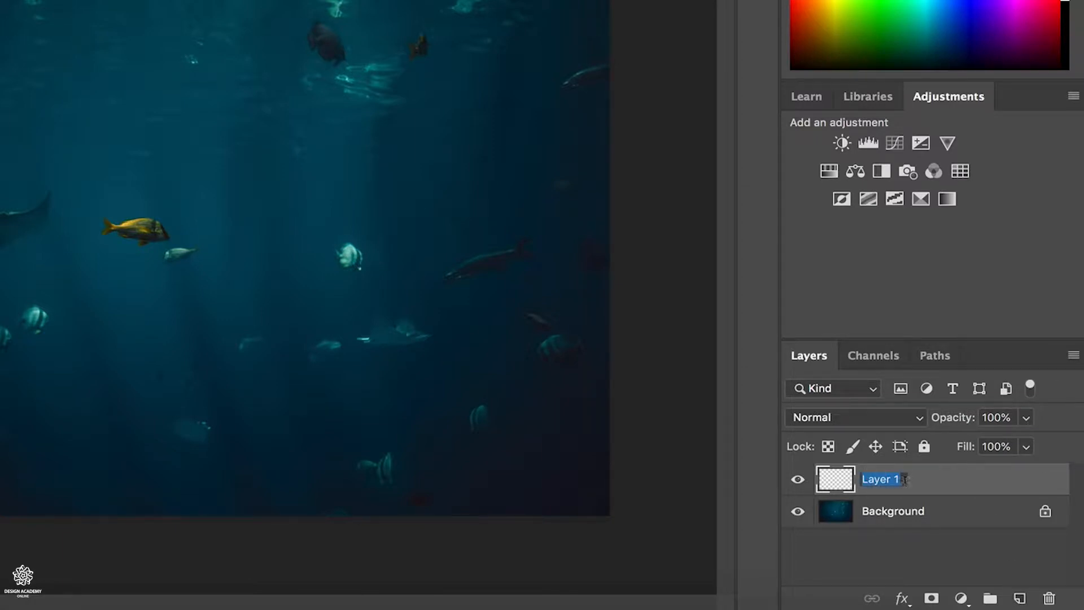
type("retouchi")
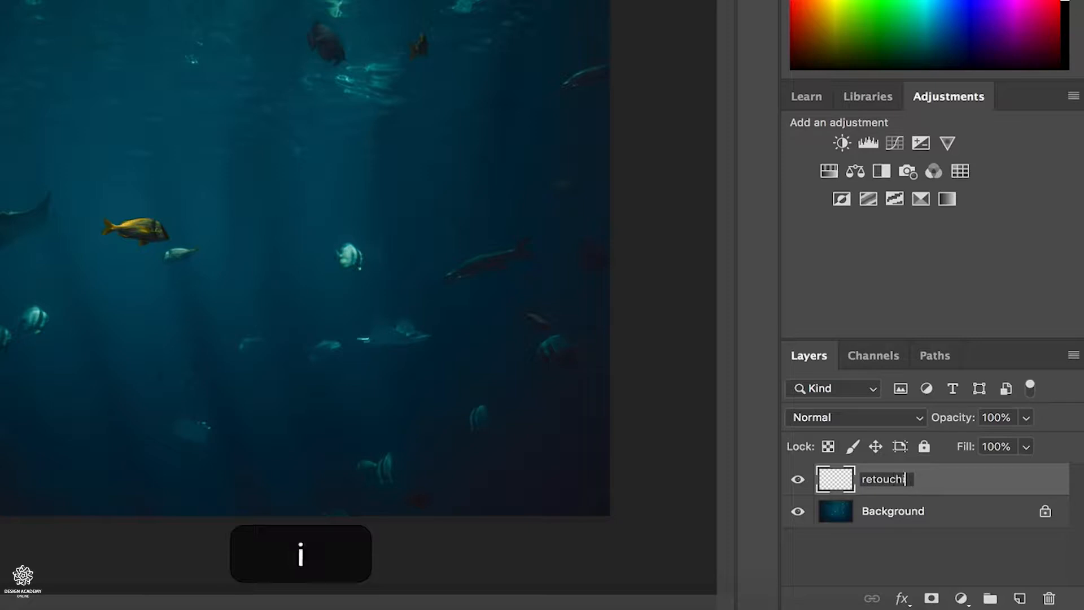
type("ng")
key("Return")
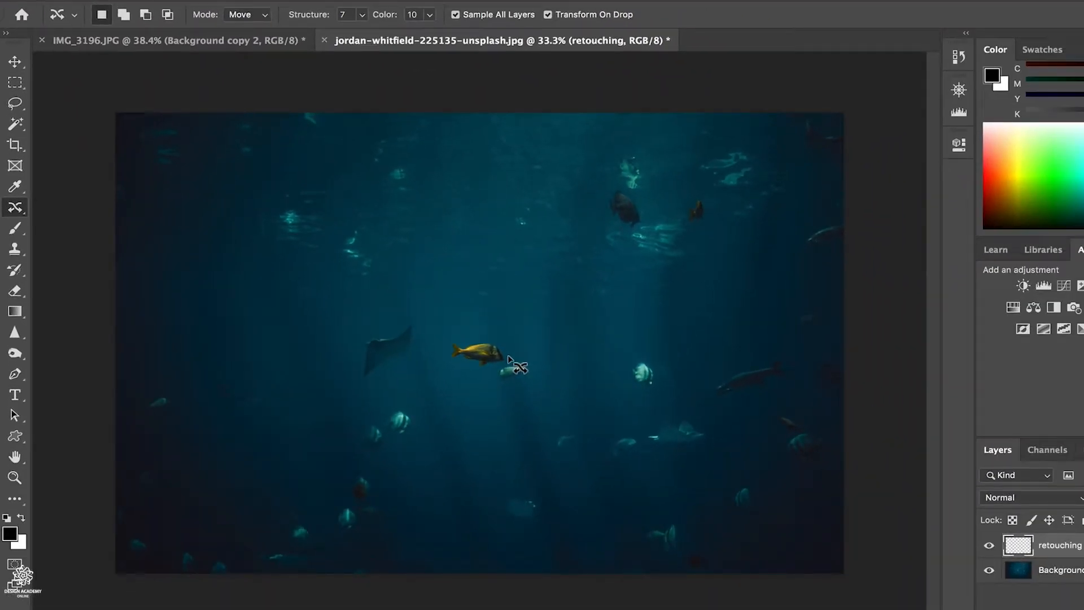
Outline the yellow fish at the centre of the image with a loose freehand selection.
mouse_move(508, 357)
left_mouse_down()
mouse_move(490, 338)
mouse_move(465, 343)
left_mouse_up()
left_click_drag(510, 356, 492, 355)
Move the yellow fish up and right, tilt it clockwise, enlarge it slightly, and check the blend with the selection outline hidden.
left_click_drag(477, 354, 629, 291)
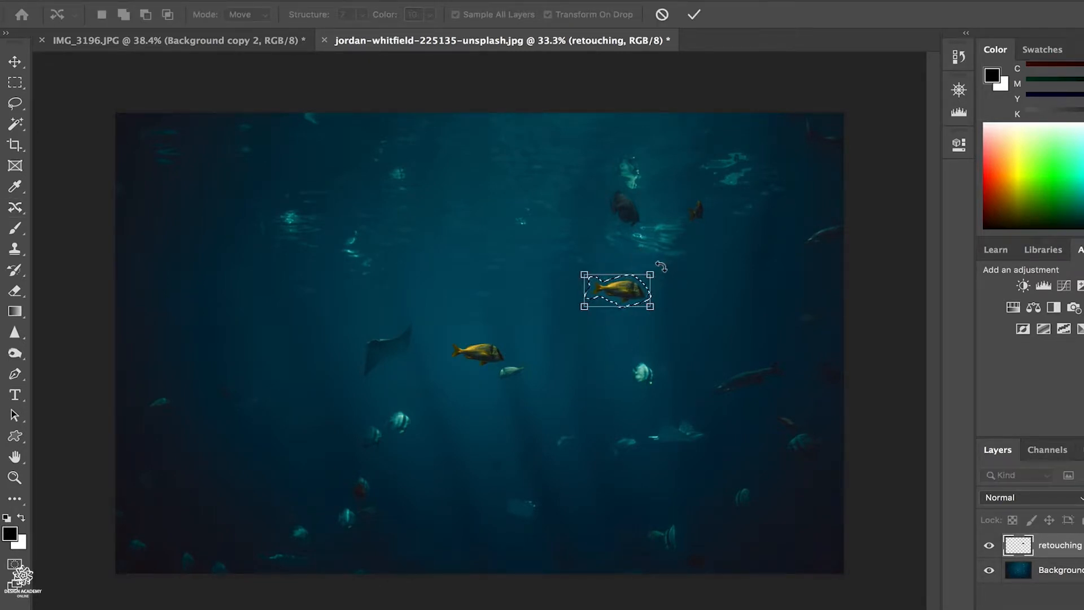
left_click_drag(659, 264, 673, 282)
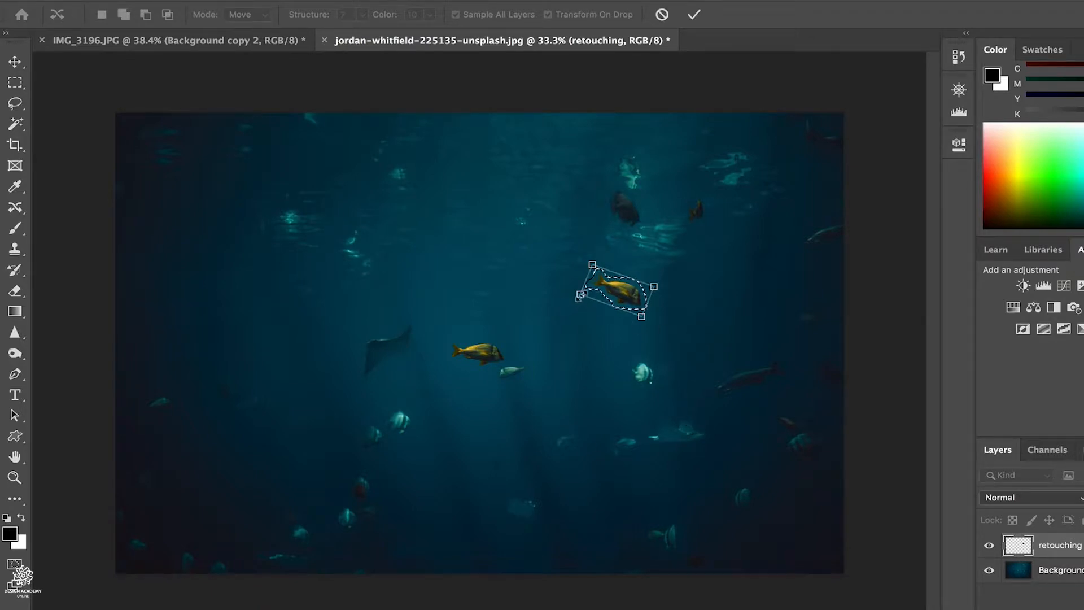
key("shift")
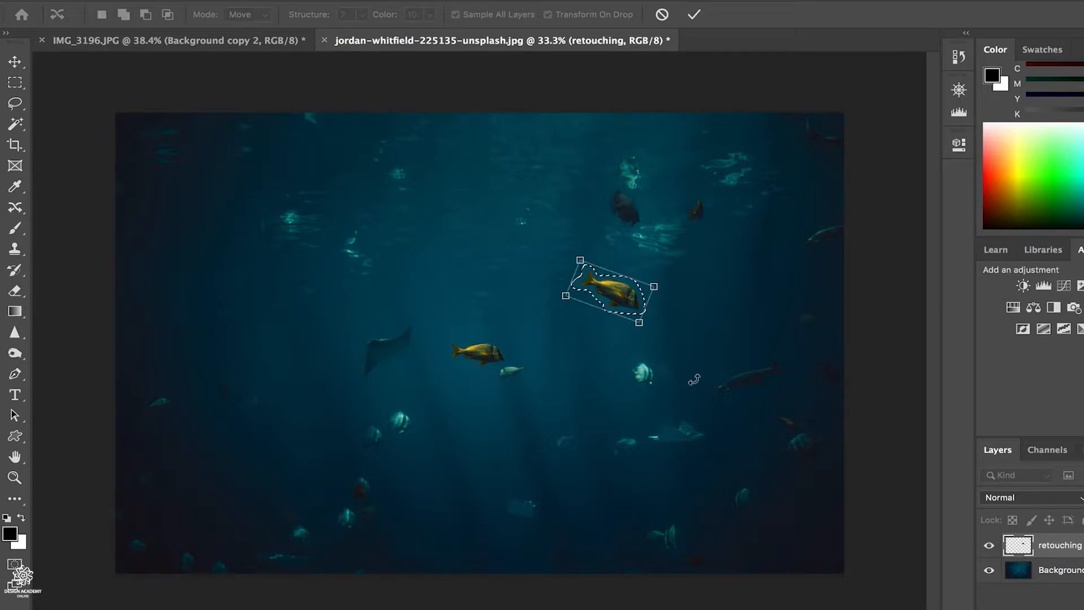
key("Return")
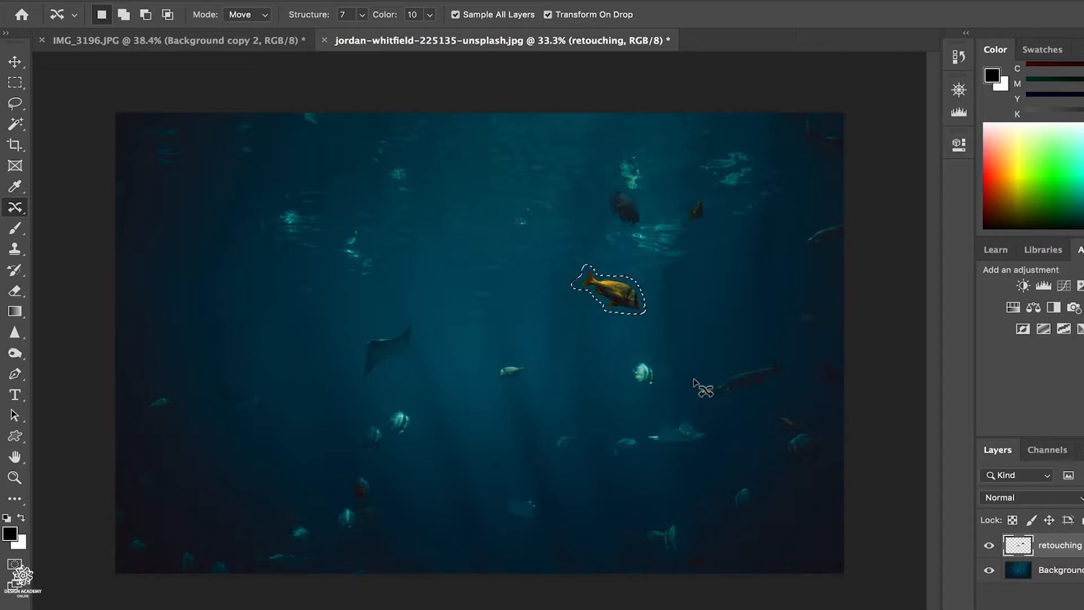
key("super+h")
key("super+h")
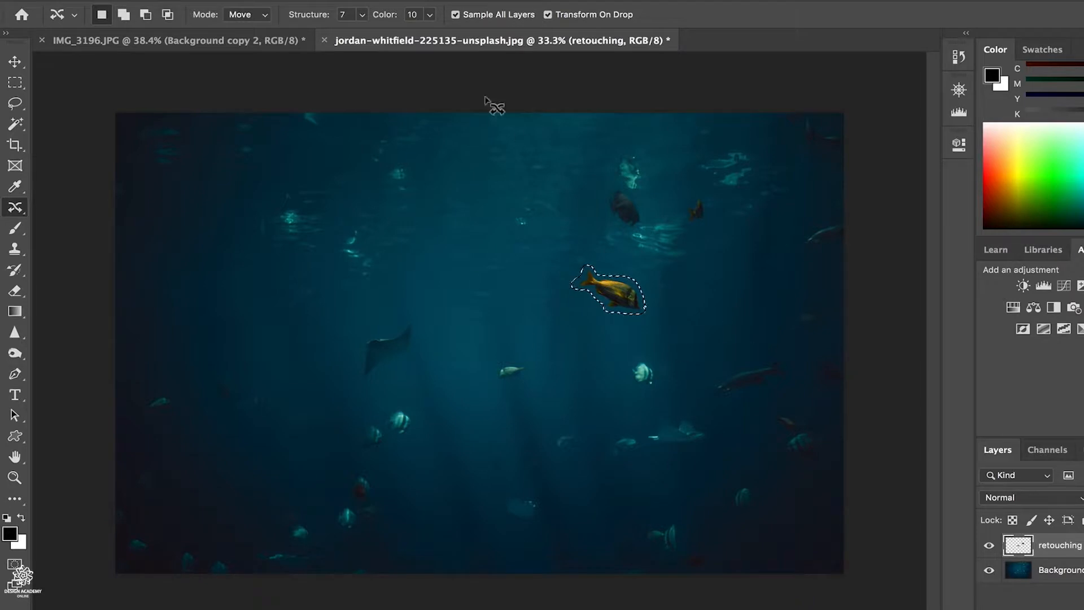
Try a Structure value of 2 for the moved yellow fish, leaving Color at 10.
left_click(429, 16)
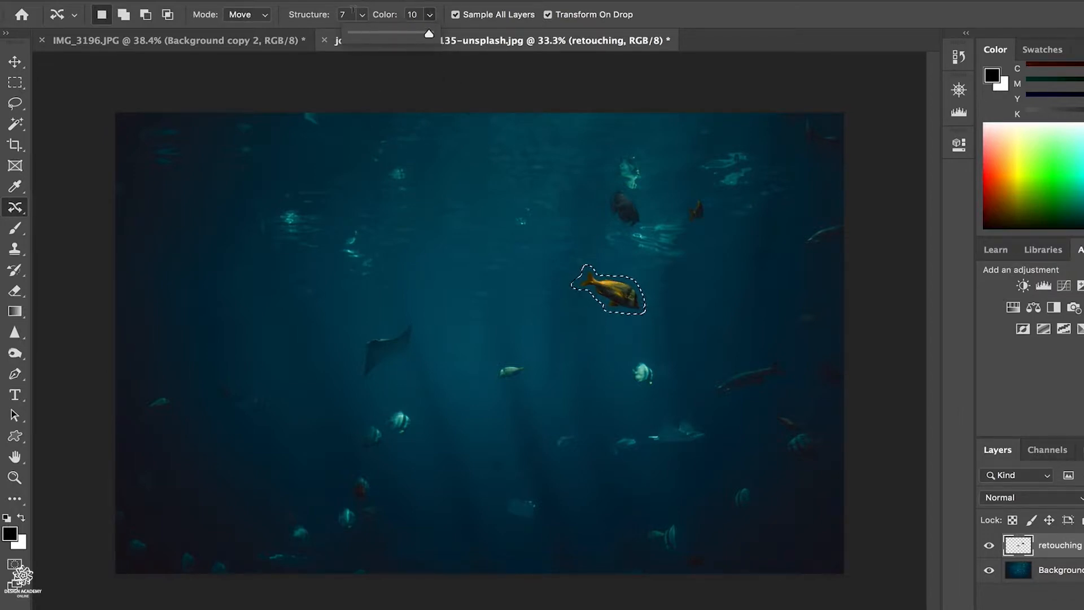
left_click(431, 17)
left_click(363, 16)
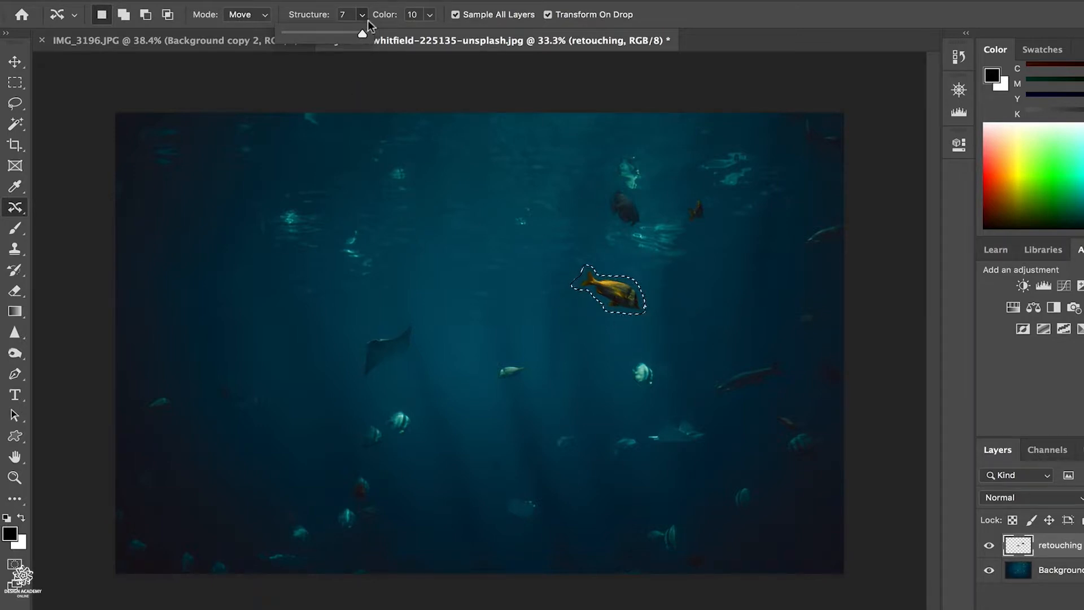
left_click_drag(360, 35, 225, 31)
left_click_drag(287, 34, 295, 34)
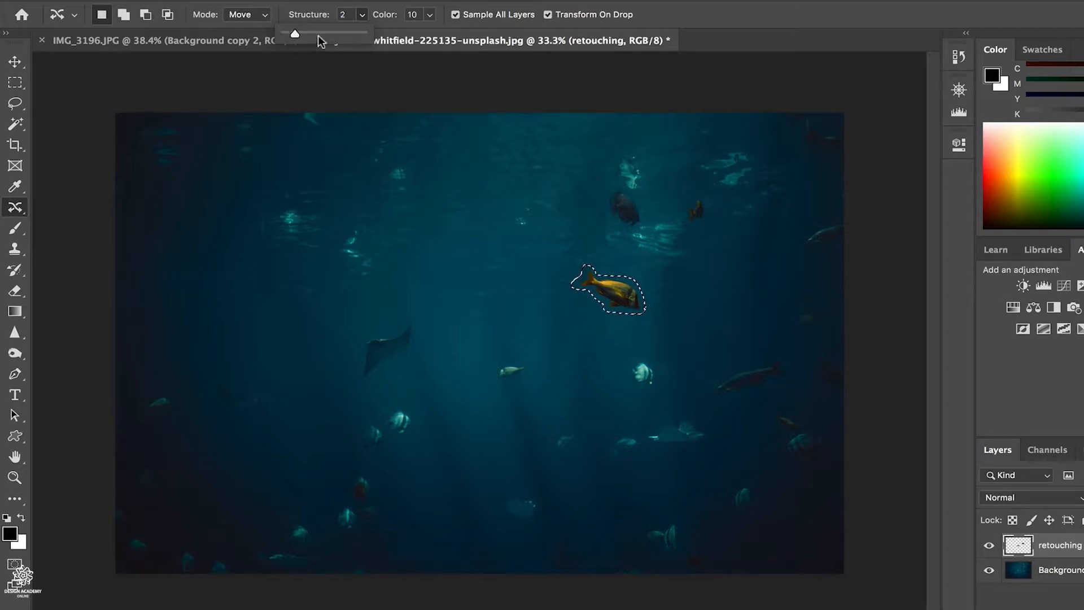
left_click(364, 17)
Undo the yellow fish's move and return to the Content-Aware Move tool.
key("v")
key("super+z")
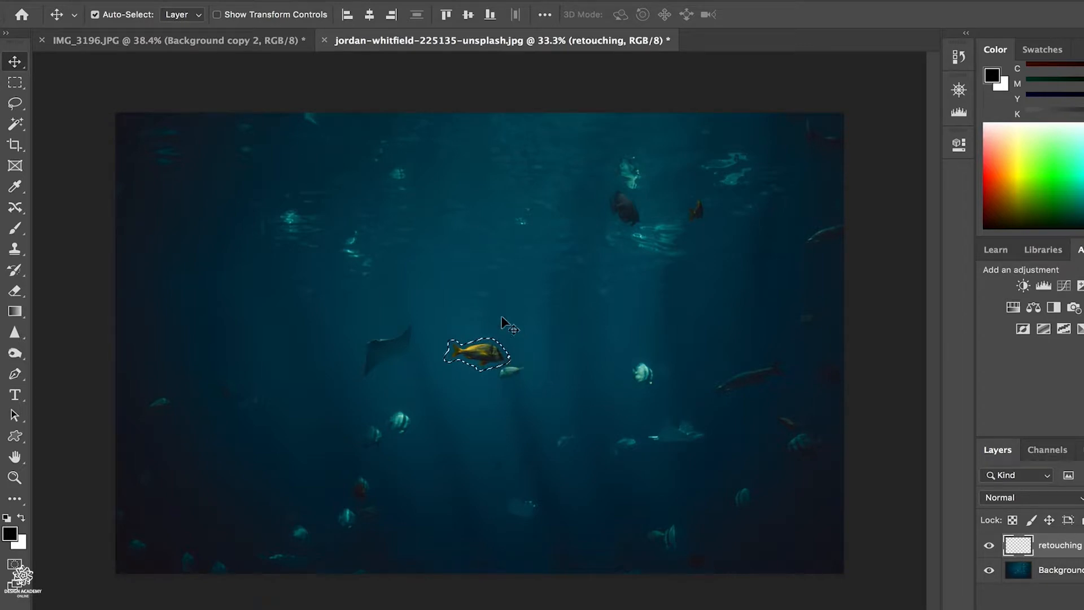
left_click(14, 207)
left_click(133, 251)
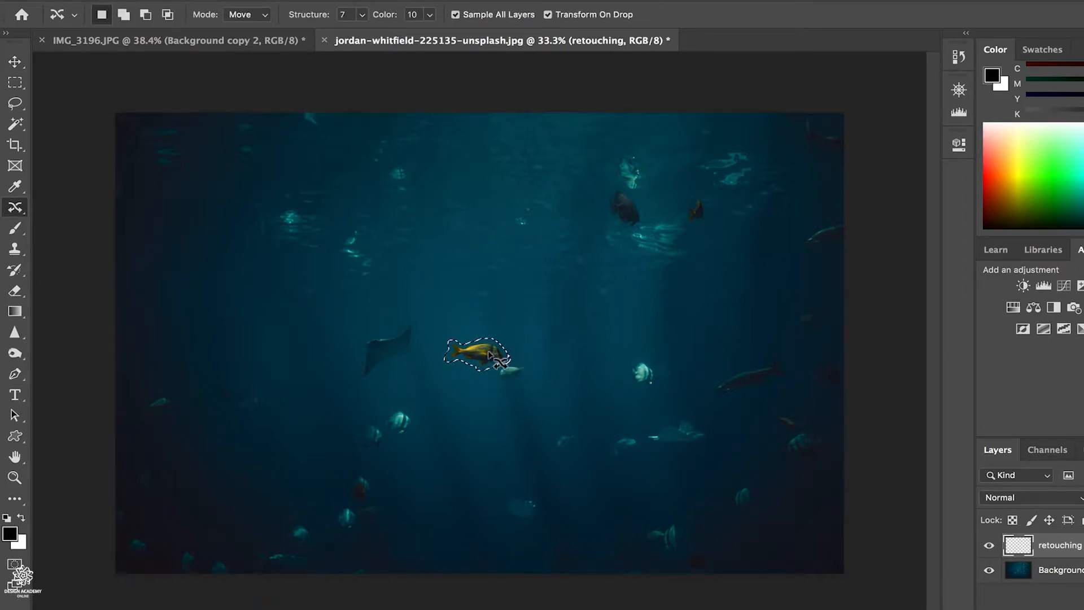
Set the tool mode to Extend and place a horizontally flipped, slightly enlarged copy of the yellow fish left of the ray.
left_click(264, 15)
left_click(262, 25)
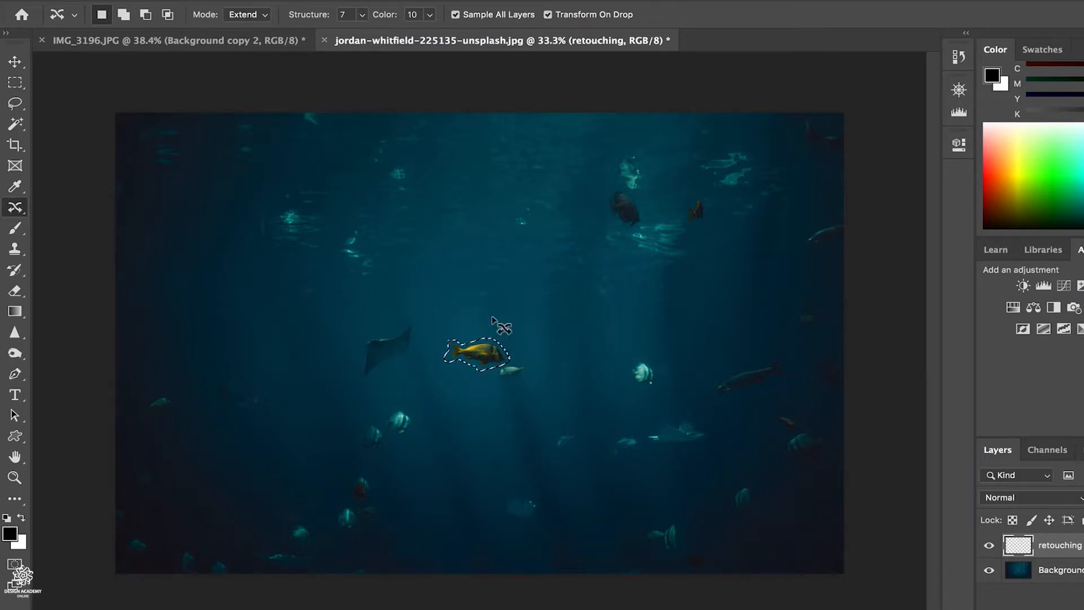
left_click_drag(449, 351, 275, 322)
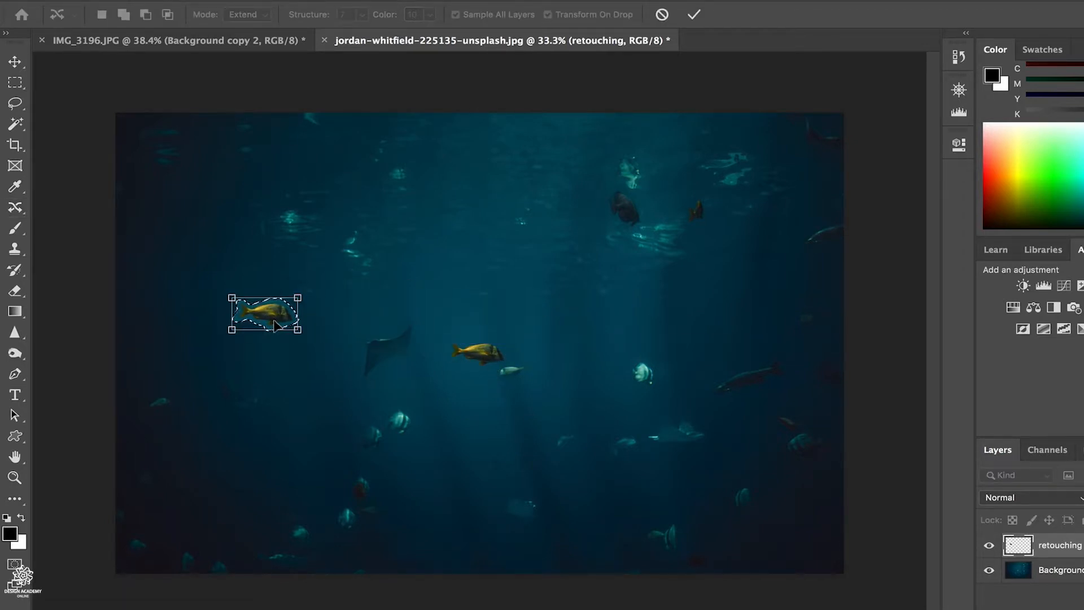
right_click(286, 318)
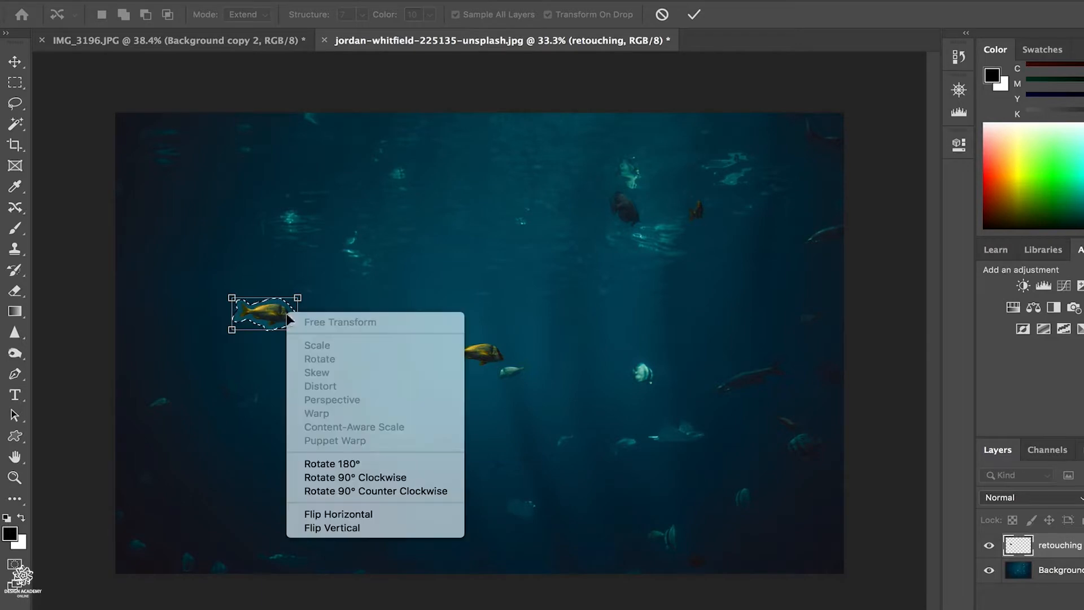
left_click(379, 514)
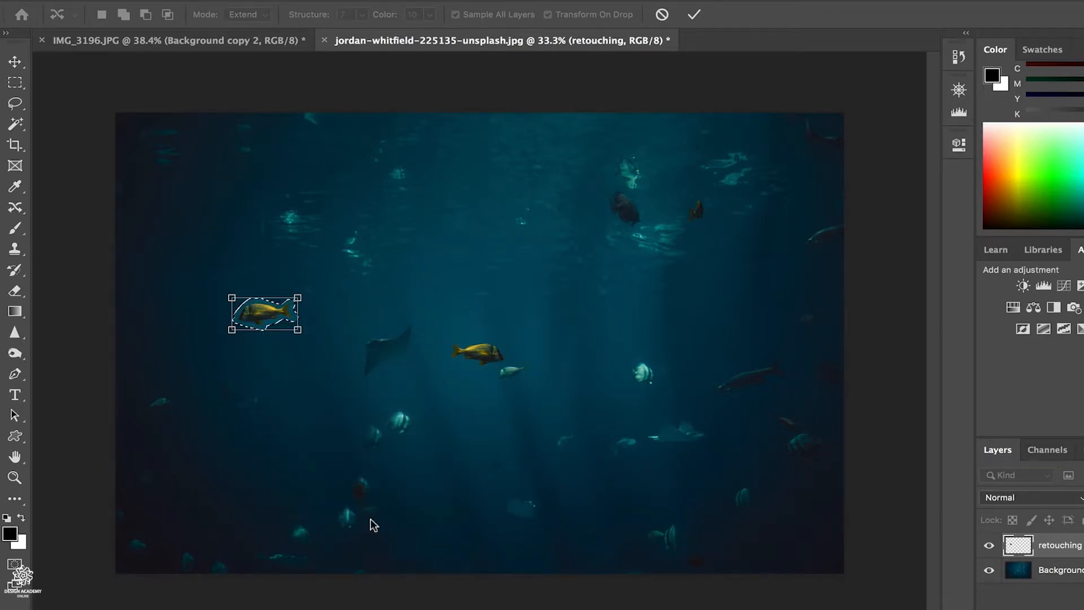
left_click_drag(299, 295, 313, 289)
key("Return")
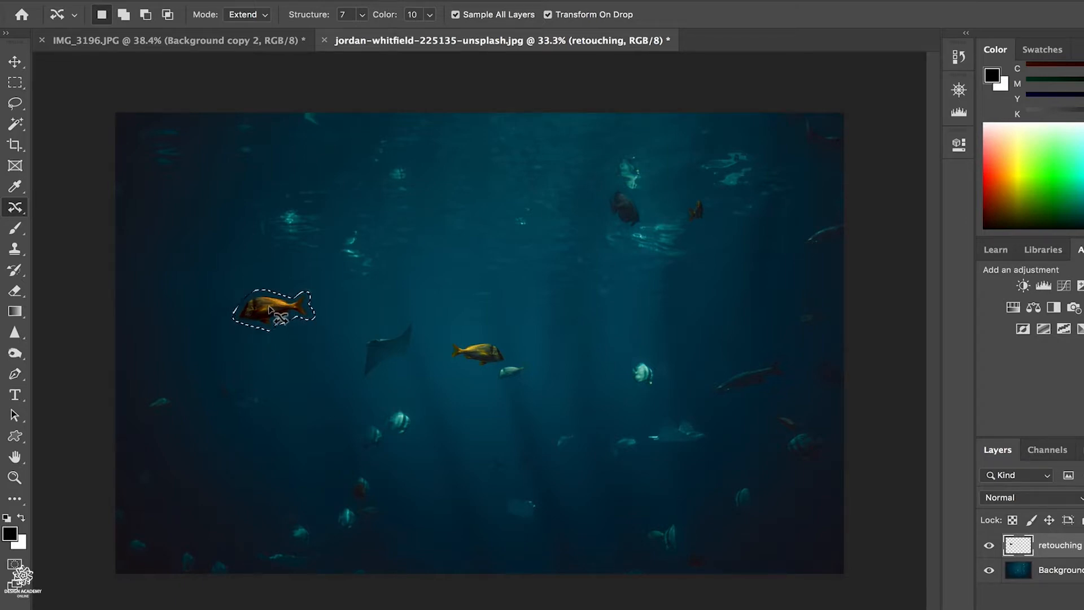
Add two more yellow fish: a smaller, tilted copy below the ray and a horizontally flipped copy in the image's right half.
left_click_drag(270, 310, 411, 388)
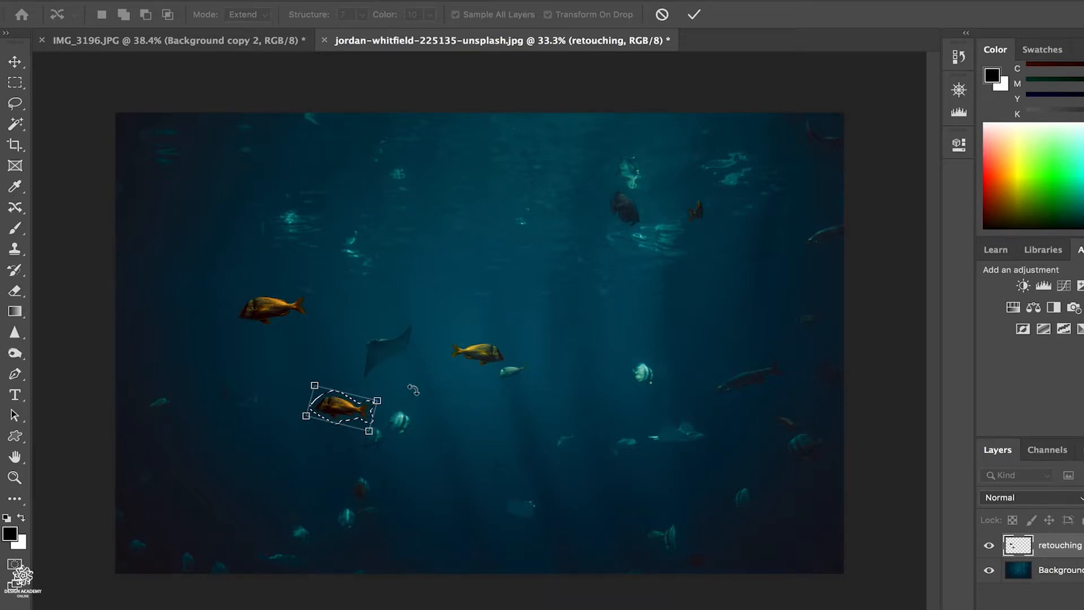
key("Return")
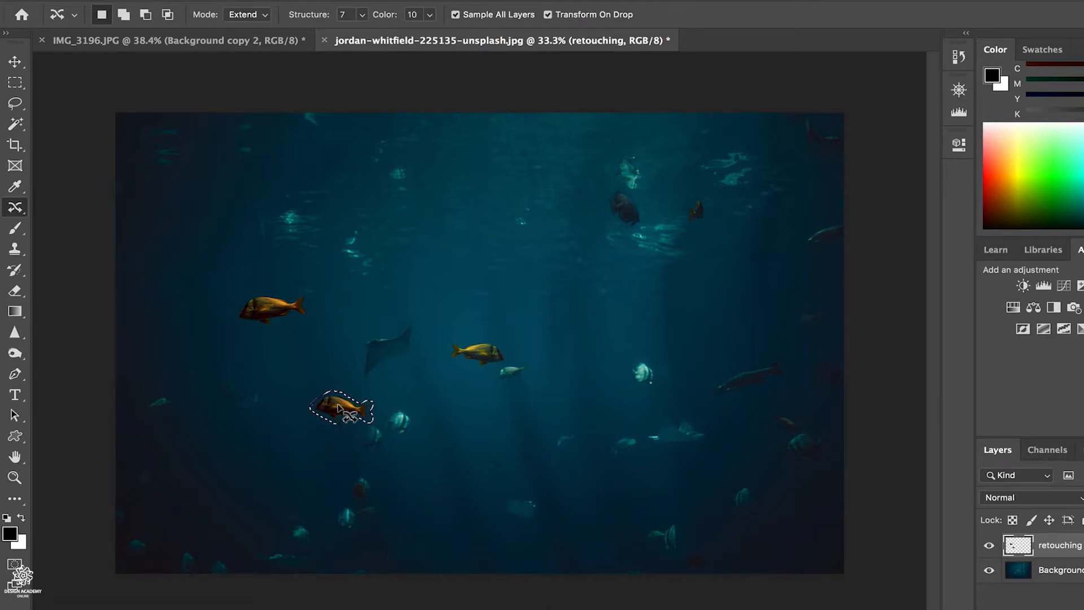
left_click_drag(370, 407, 700, 317)
right_click(667, 313)
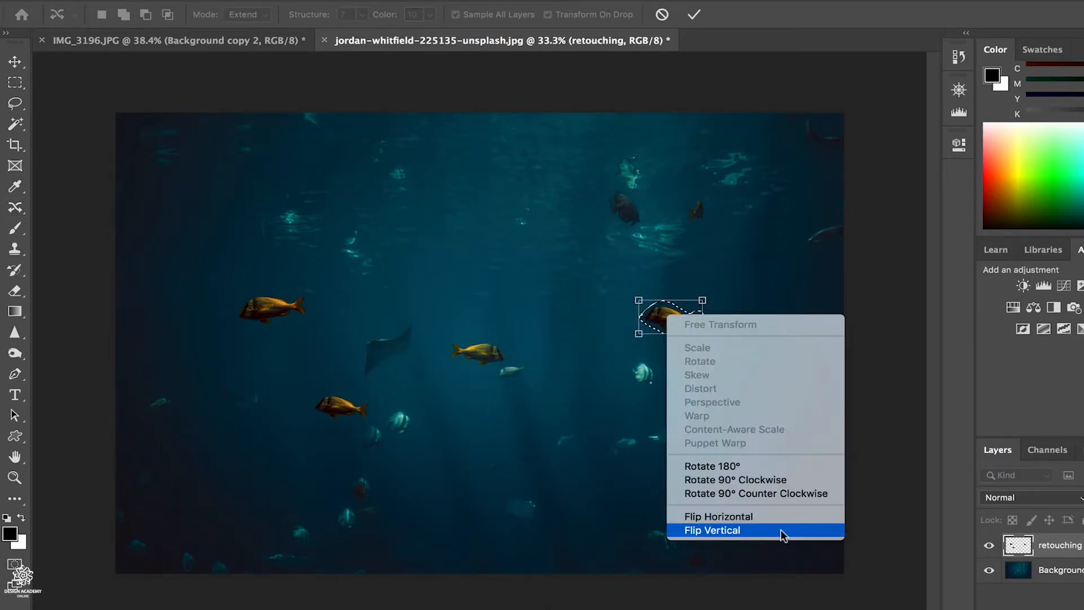
left_click(777, 514)
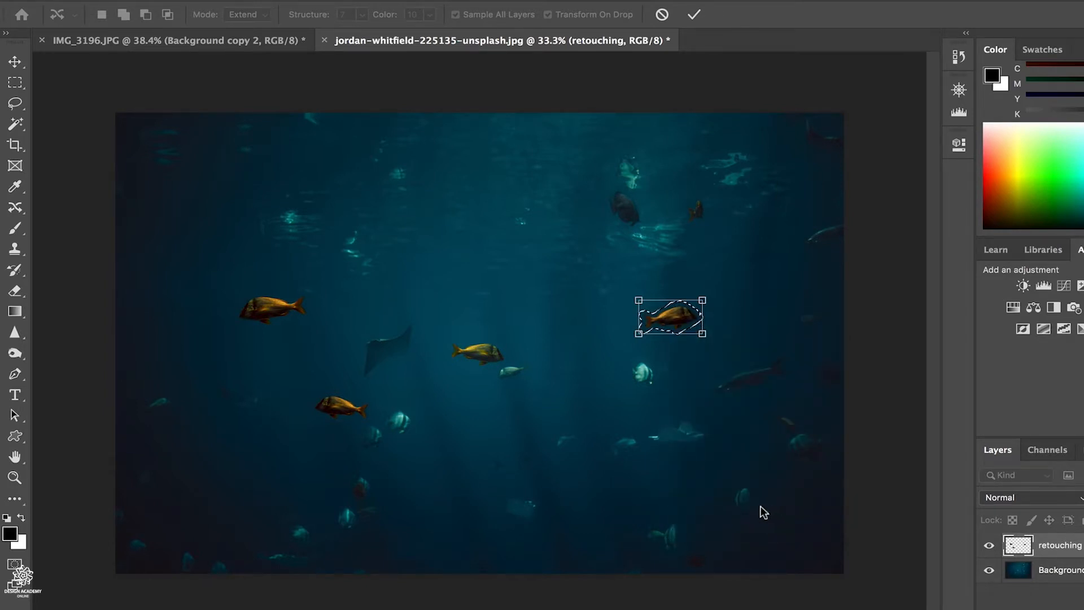
key("Return")
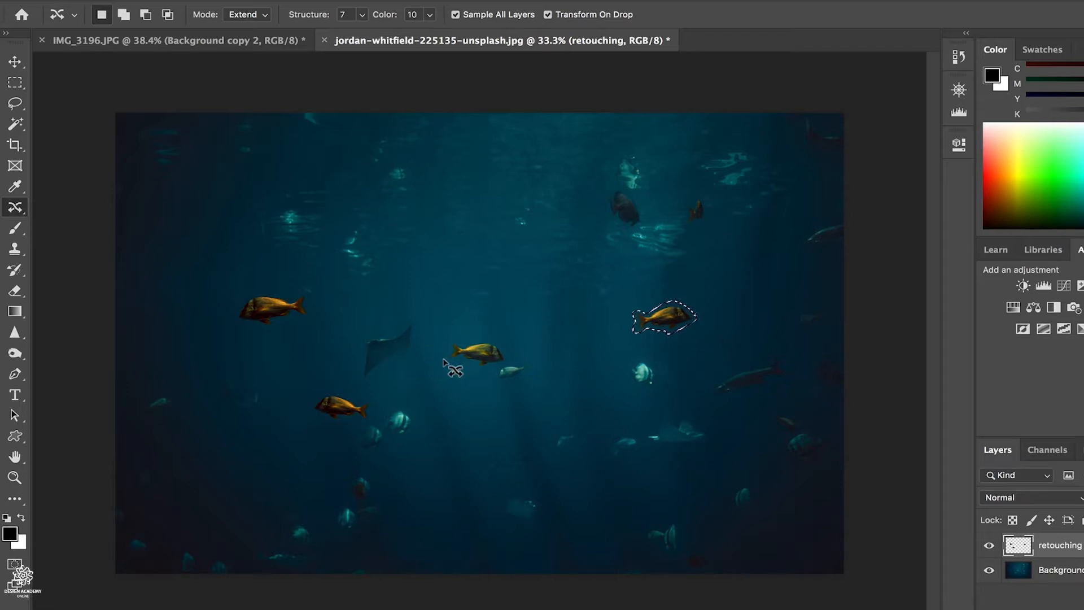
Outline the ray and place a copy above the original, checking the blend with the selection outline hidden.
mouse_move(416, 351)
left_mouse_down()
mouse_move(410, 315)
mouse_move(396, 333)
mouse_move(359, 340)
mouse_move(361, 383)
mouse_move(395, 362)
mouse_move(444, 366)
left_mouse_up()
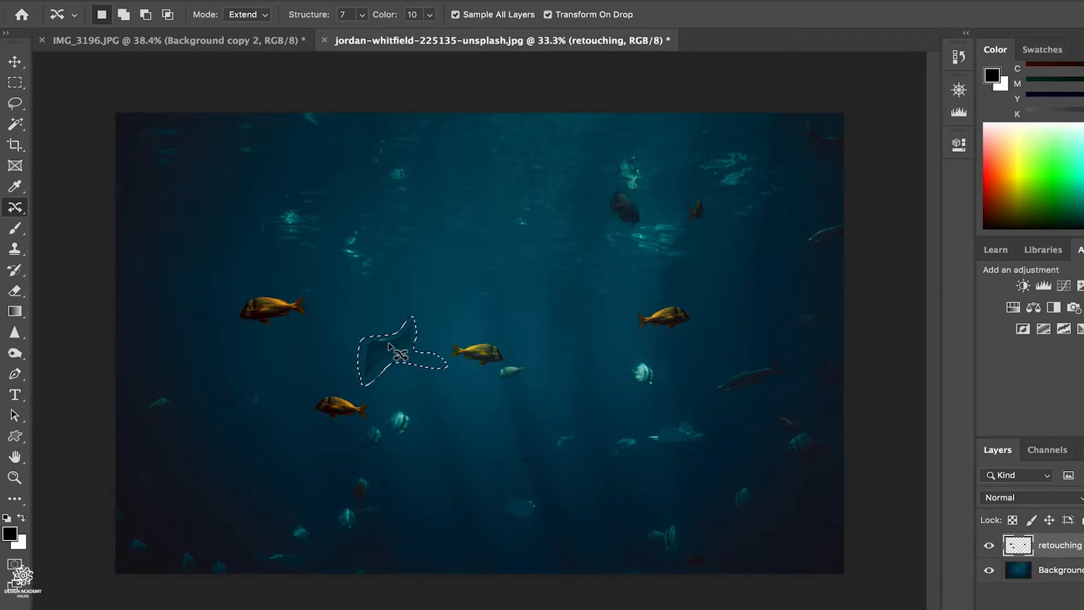
left_click_drag(396, 349, 408, 204)
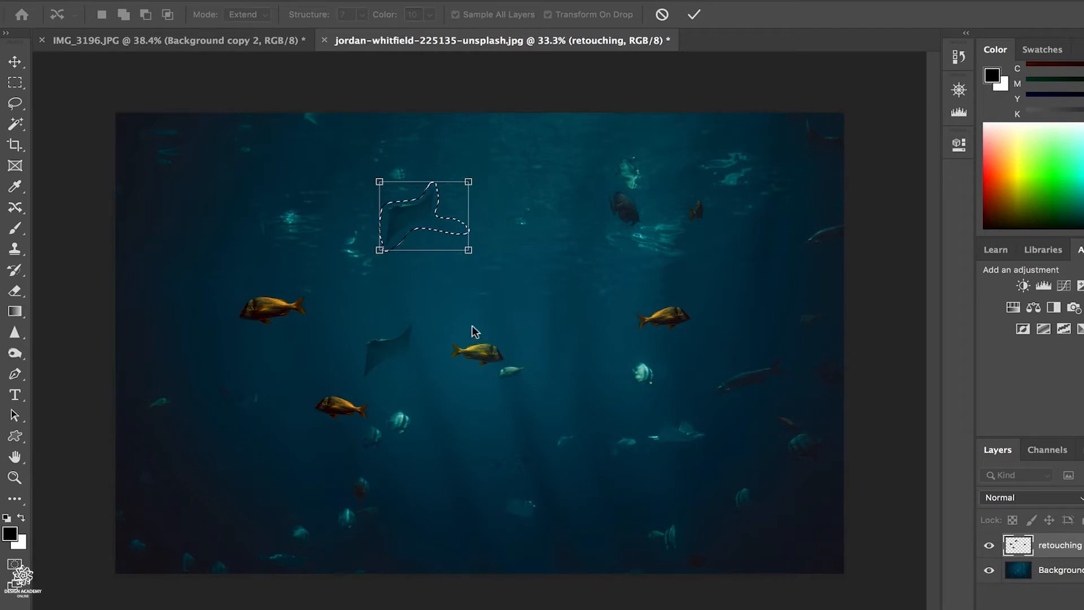
key("Return")
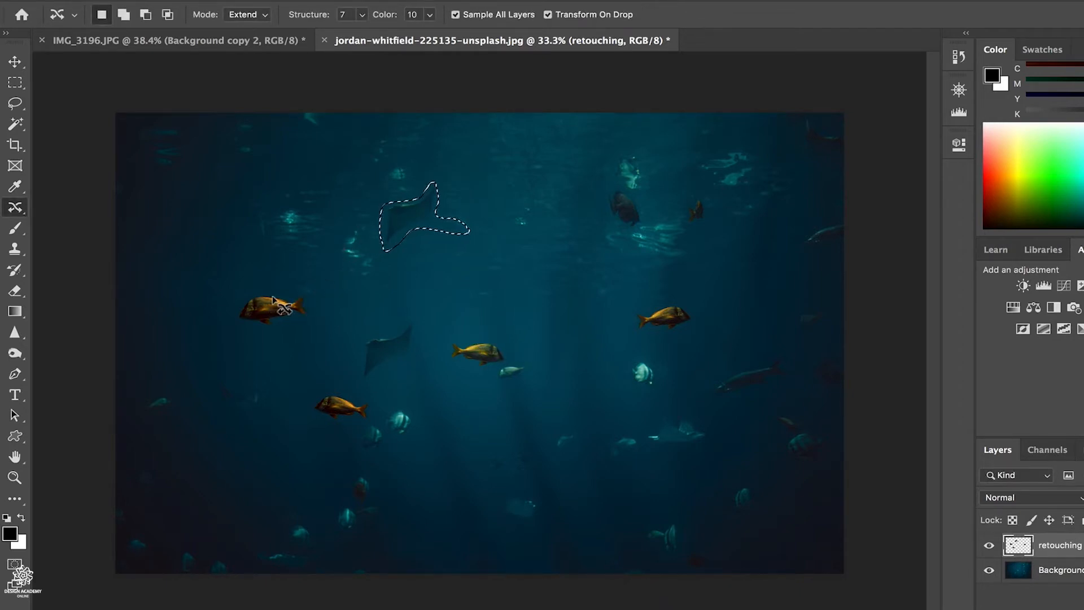
key("super+h")
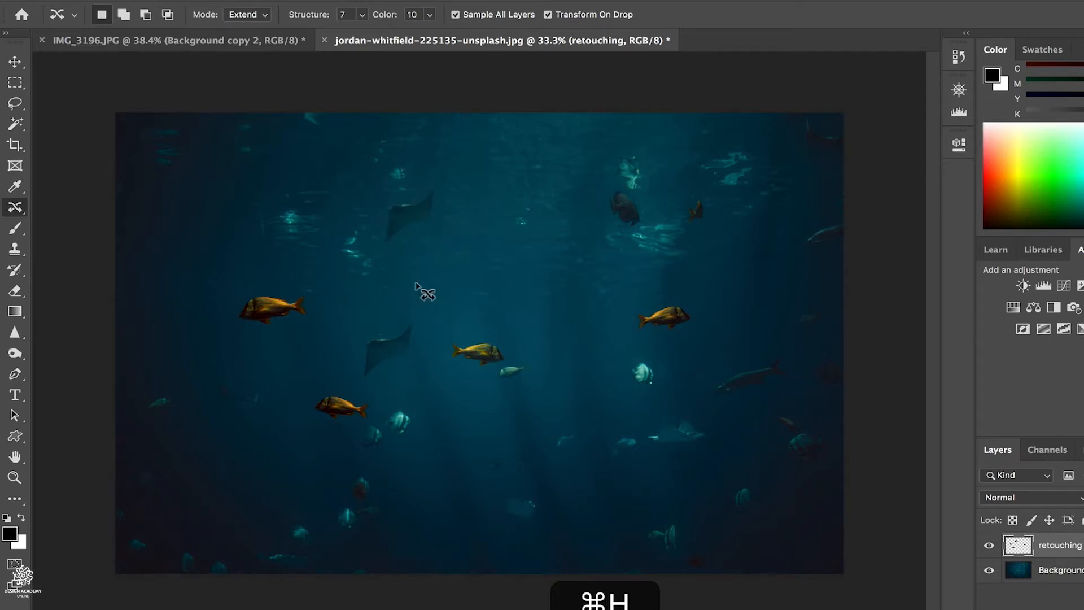
key("super+h")
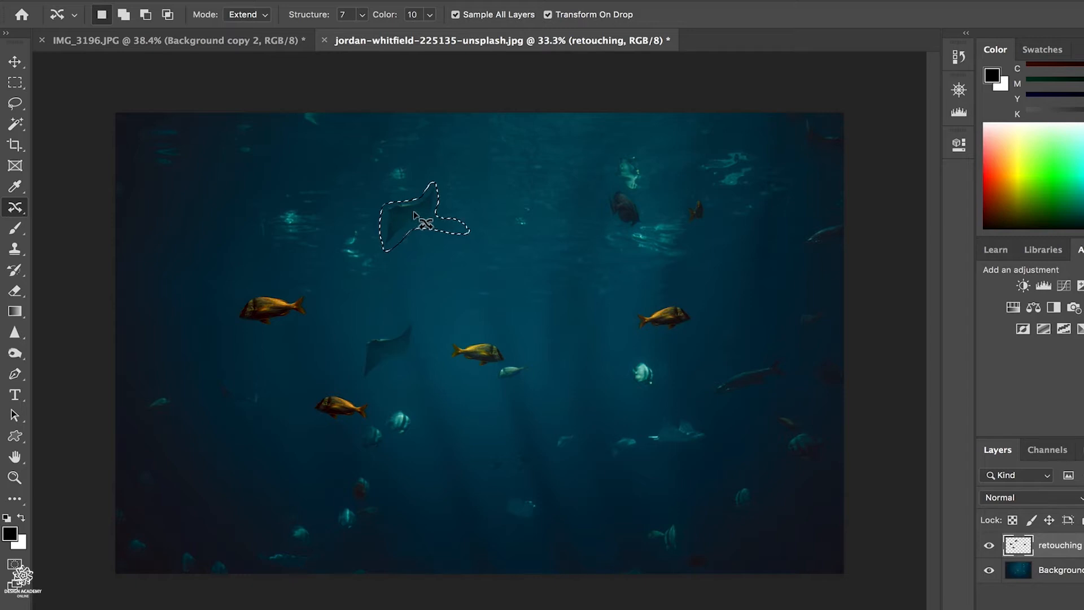
Place another copy of the ray above the leftmost yellow fish, keeping the ray-shaped selection active.
left_click_drag(421, 219, 249, 235)
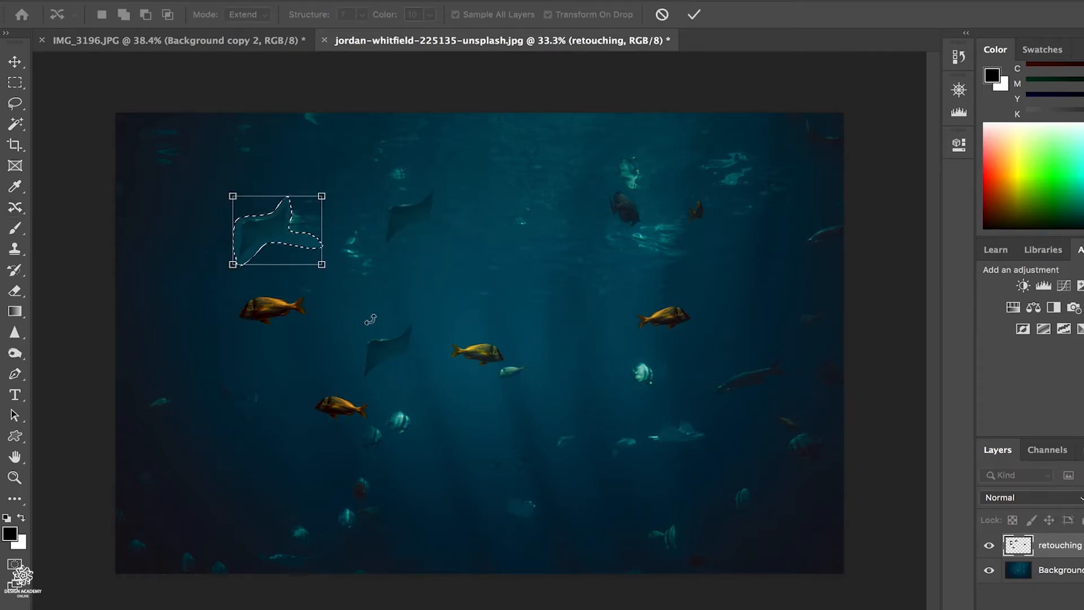
key("Return")
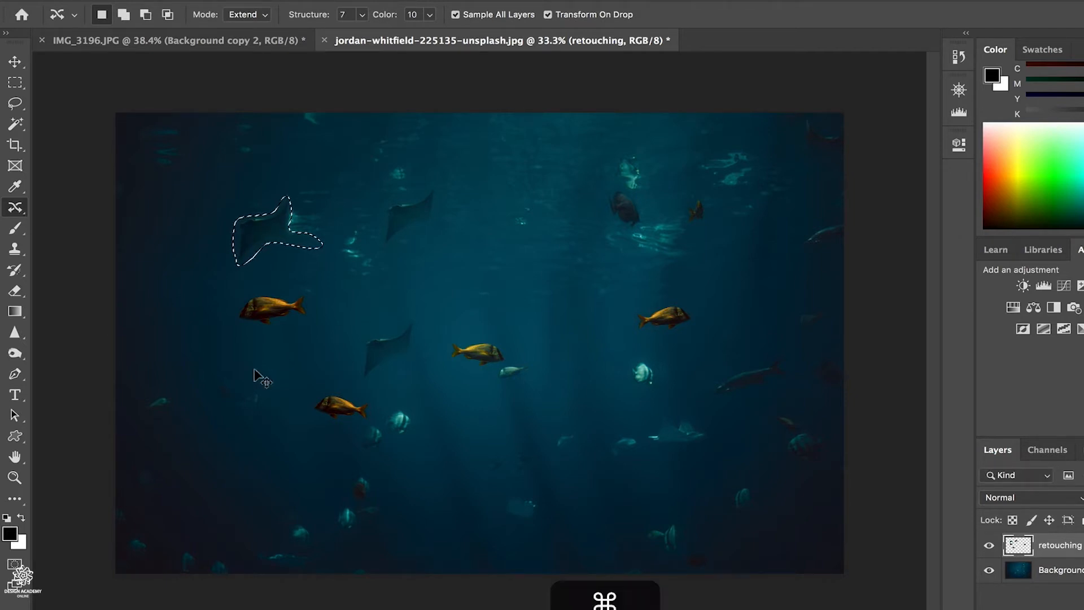
key("super+d")
key("super+z")
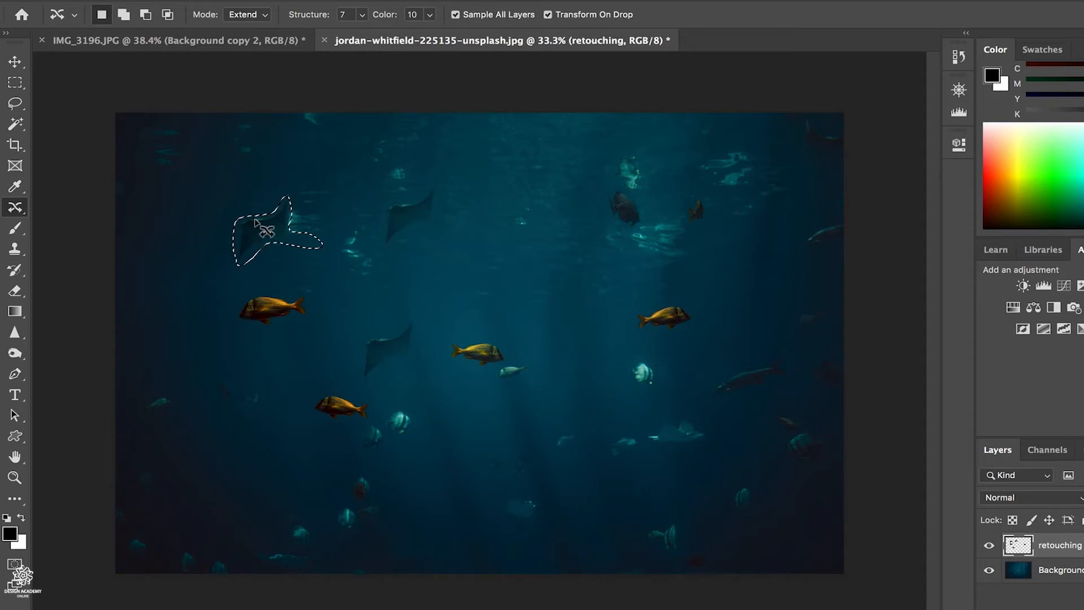
Cut the selected ray above the leftmost yellow fish onto its own new layer.
left_click(15, 83)
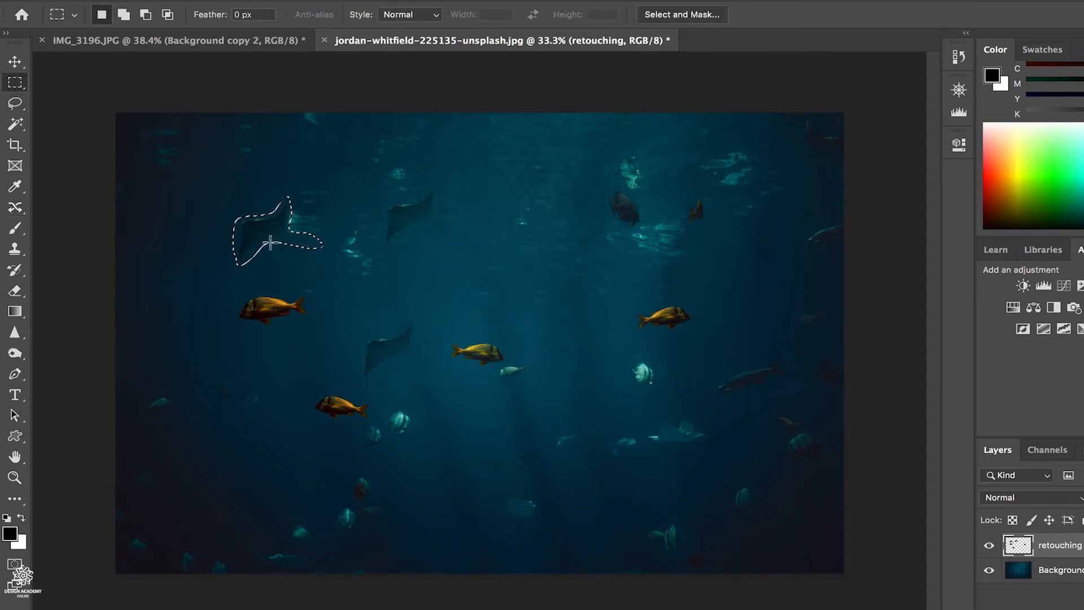
right_click(270, 230)
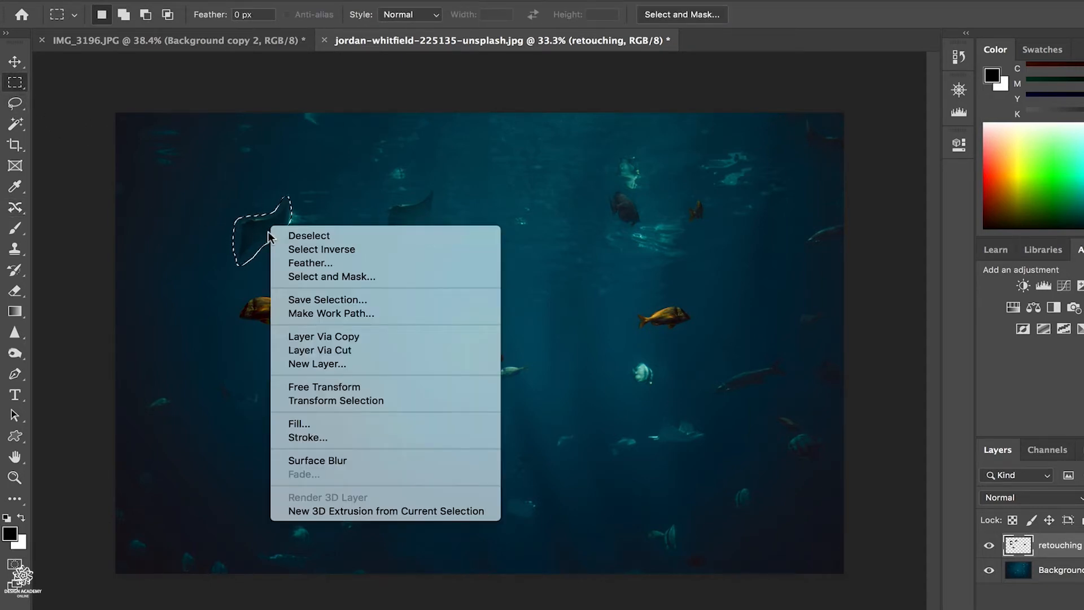
left_click(377, 351)
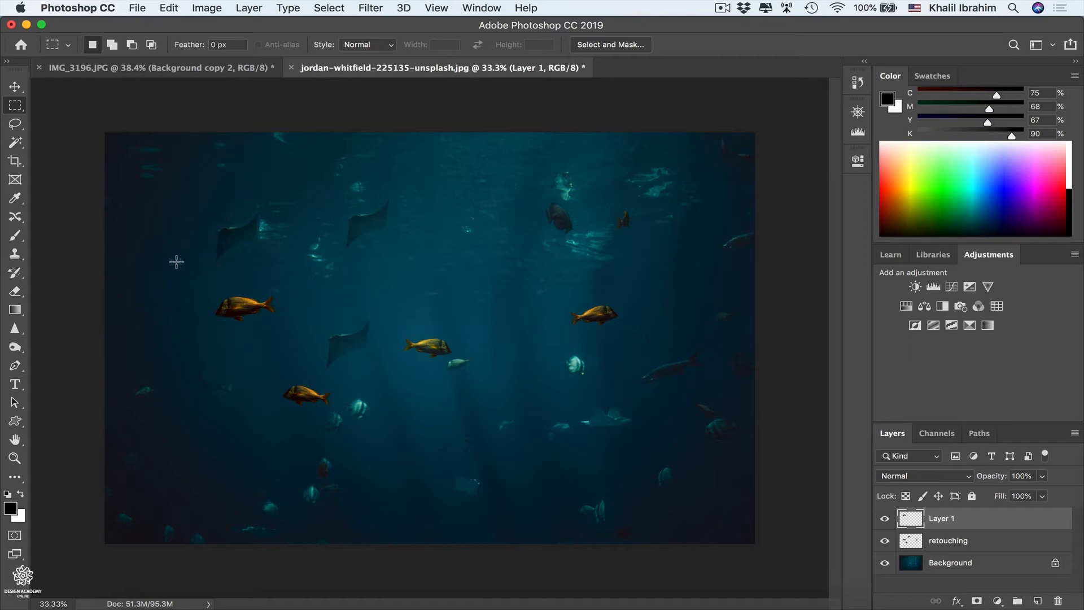
Try blend modes on the cut-out ray layer, starting with Darker Color and cycling around to Darken, and return the layer to Normal.
left_click(969, 478)
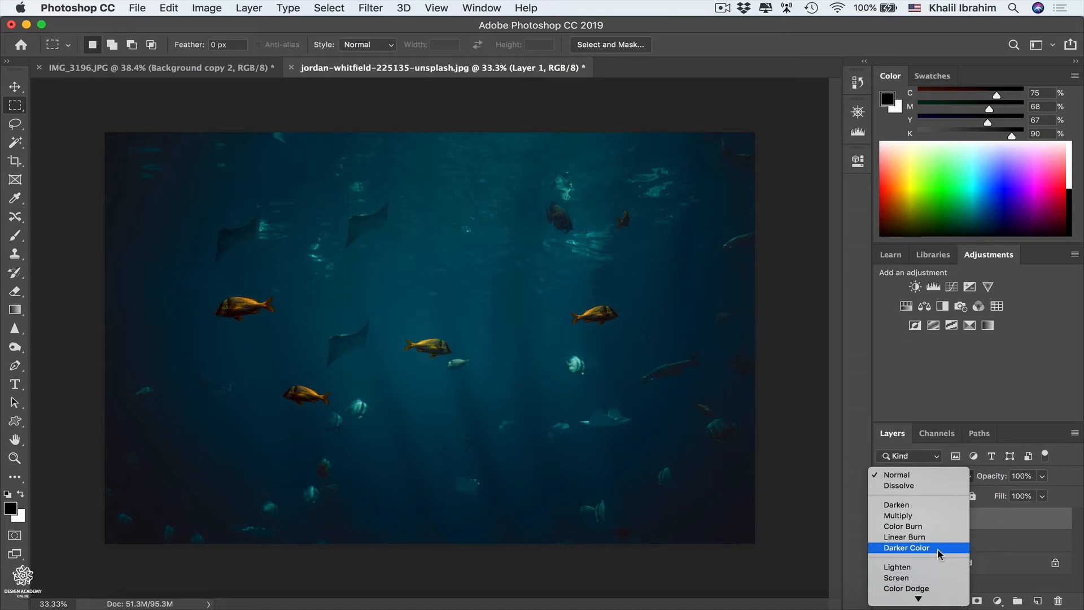
left_click(938, 551)
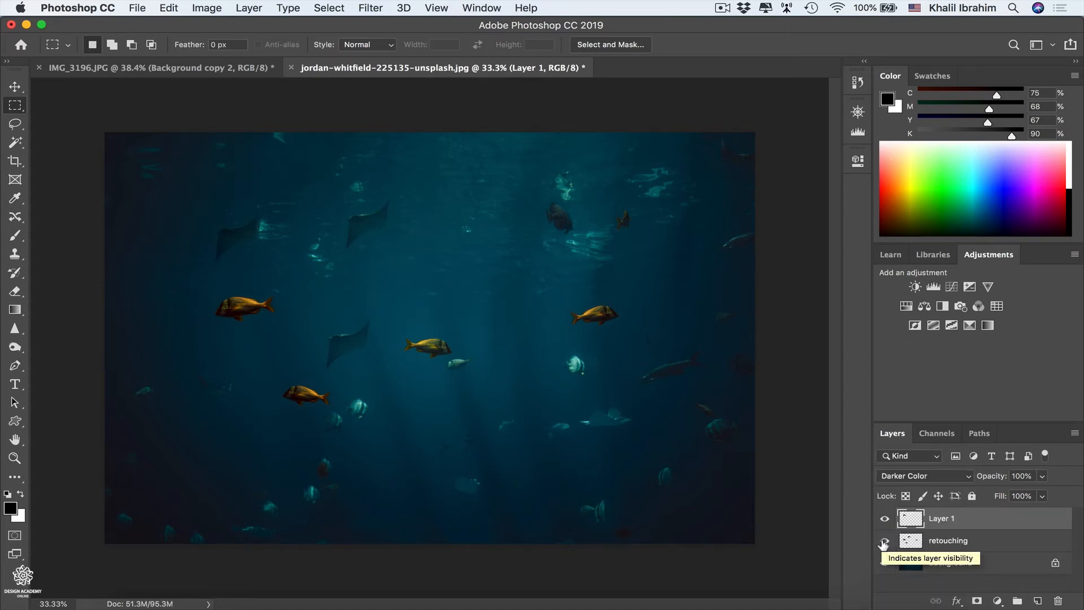
key("shift")
key("shift+equal")
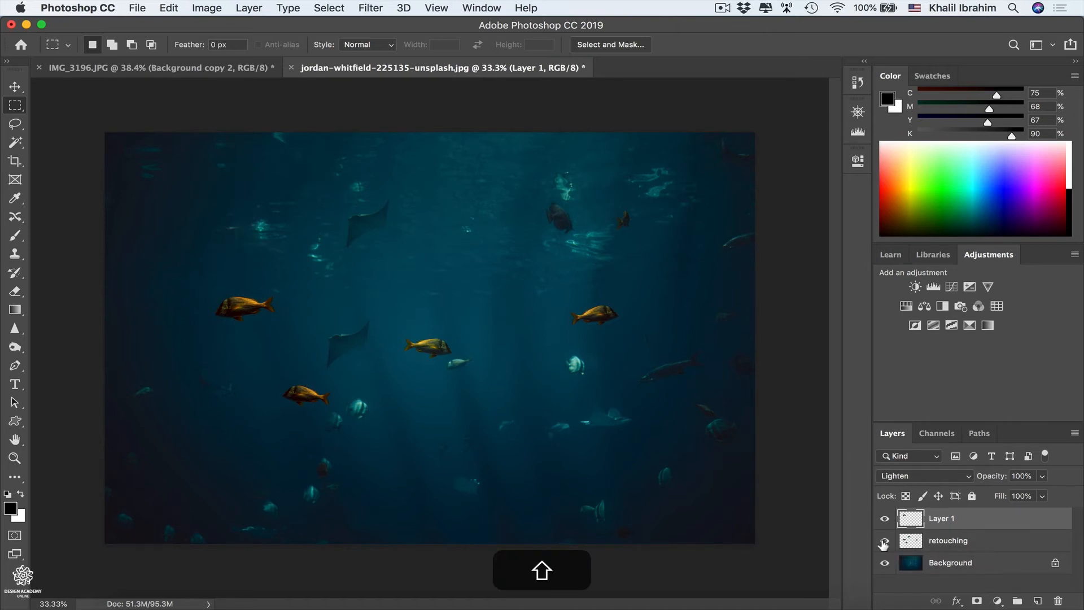
key("shift+equal")
key("shift+equal")
key("shift+equal")
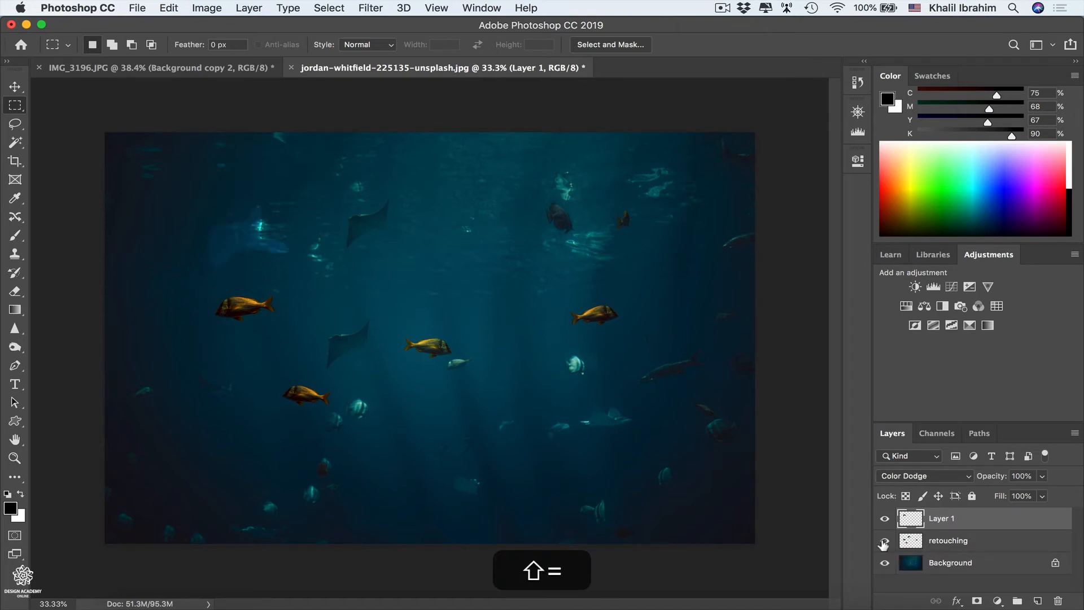
key("shift+equal")
key("shift+equal")
key("shift+equal")
key("shift+equal")
key("shift+equal")
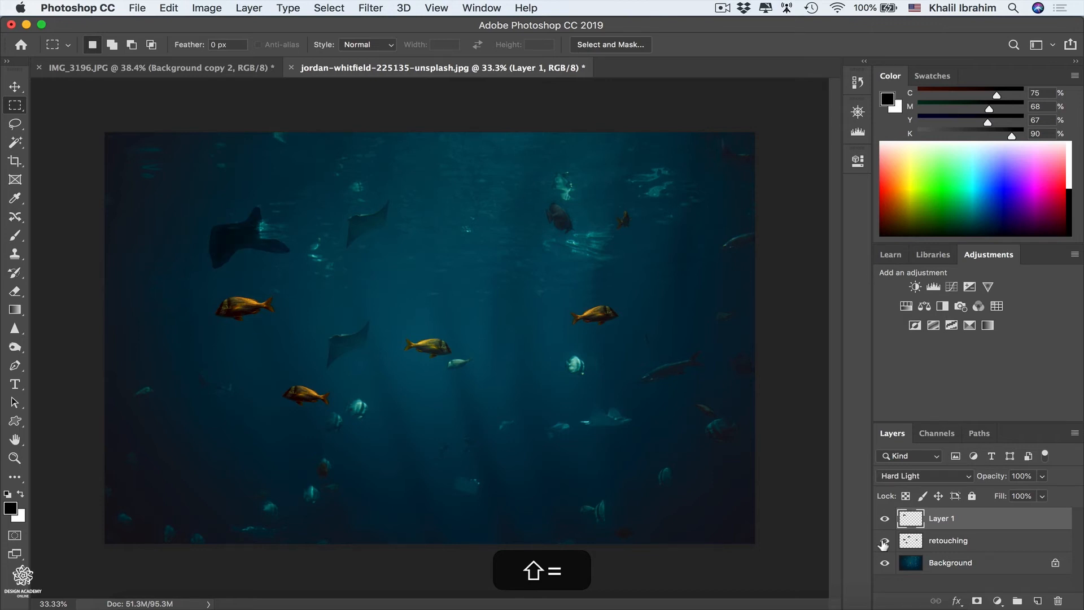
key("shift+equal")
key("shift+equal")
key("shift+equal")
key("shift+equal")
key("shift+equal")
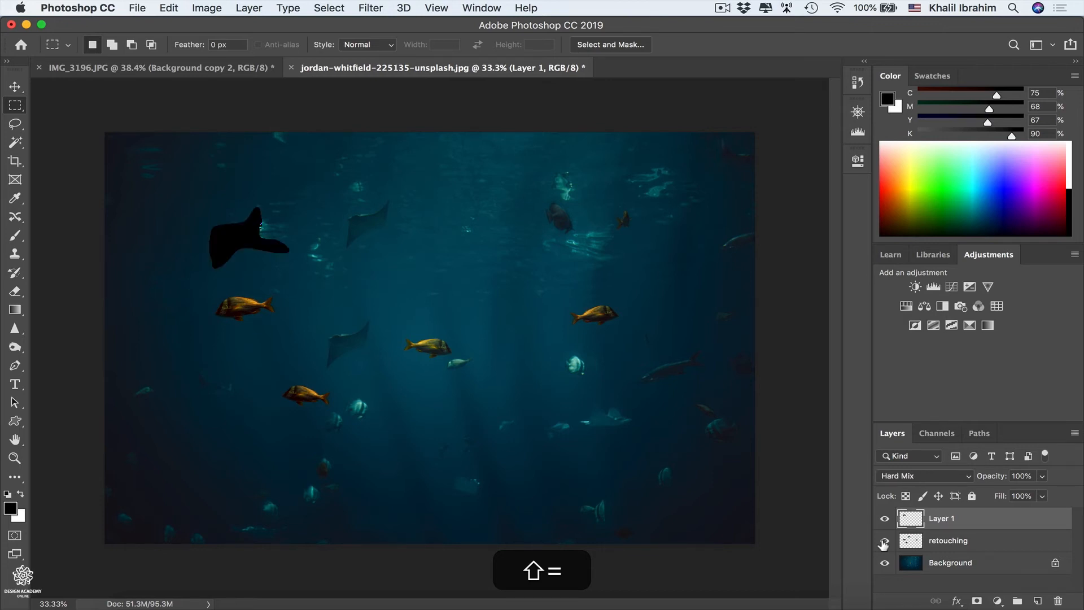
key("shift+equal")
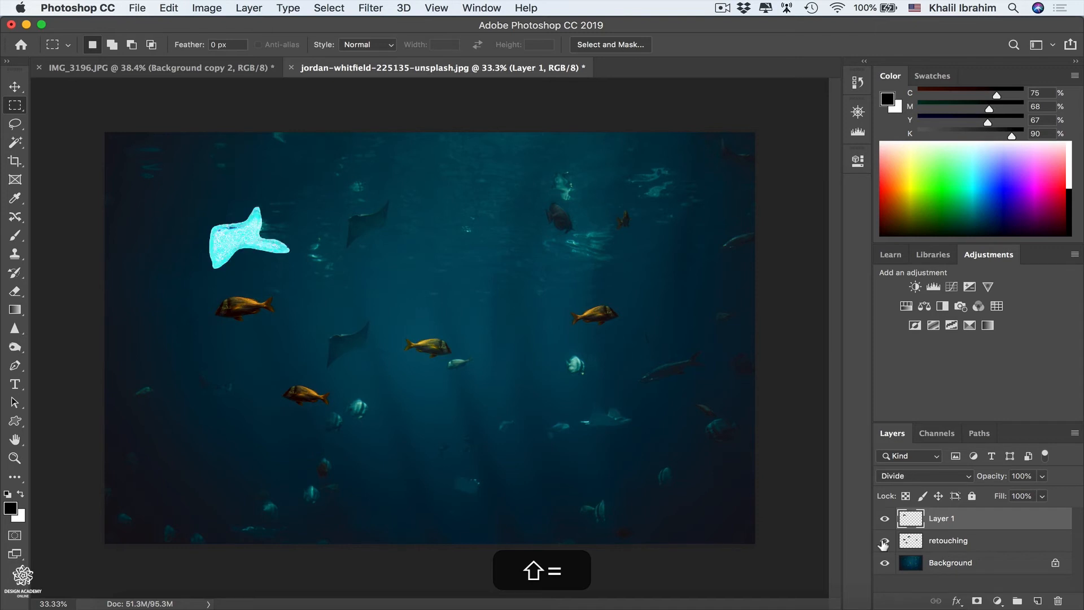
key("shift+equal")
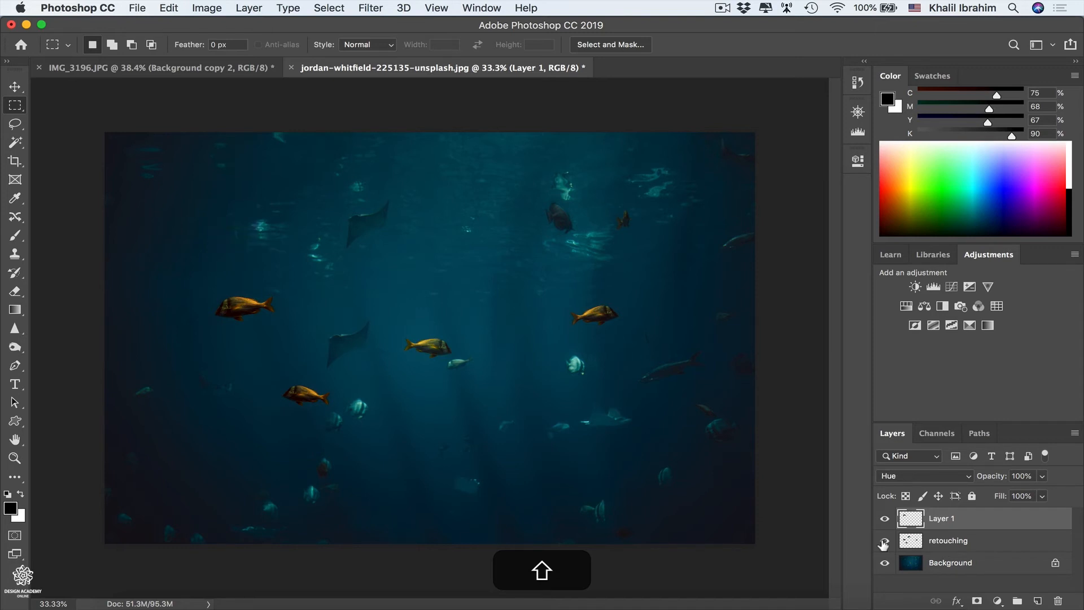
key("shift+equal")
key("shift+equal")
key("shift+equal")
key("shift+equal")
key("shift+equal")
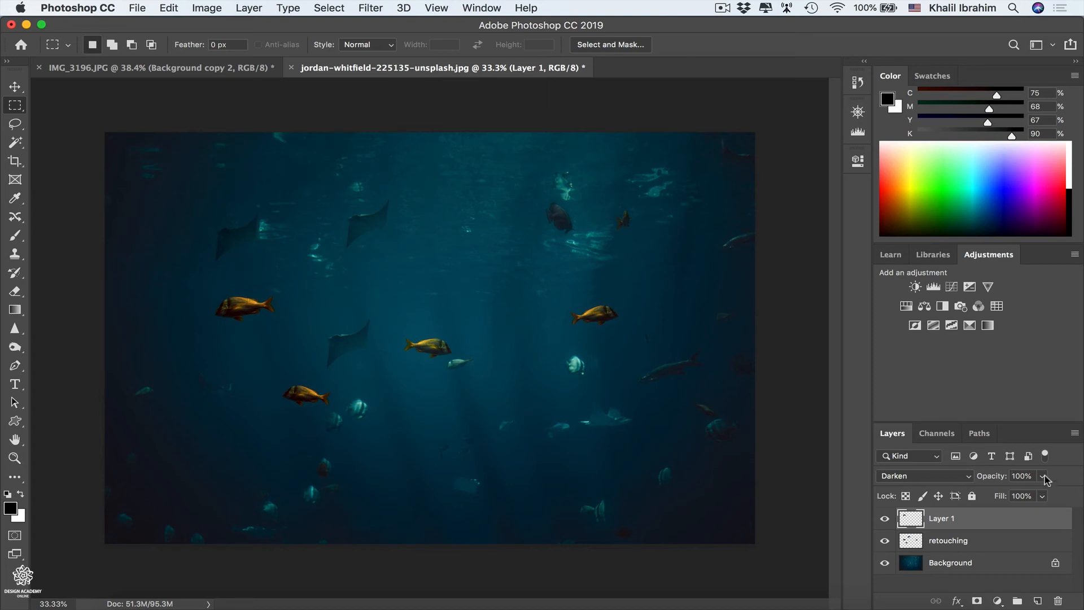
left_click(967, 480)
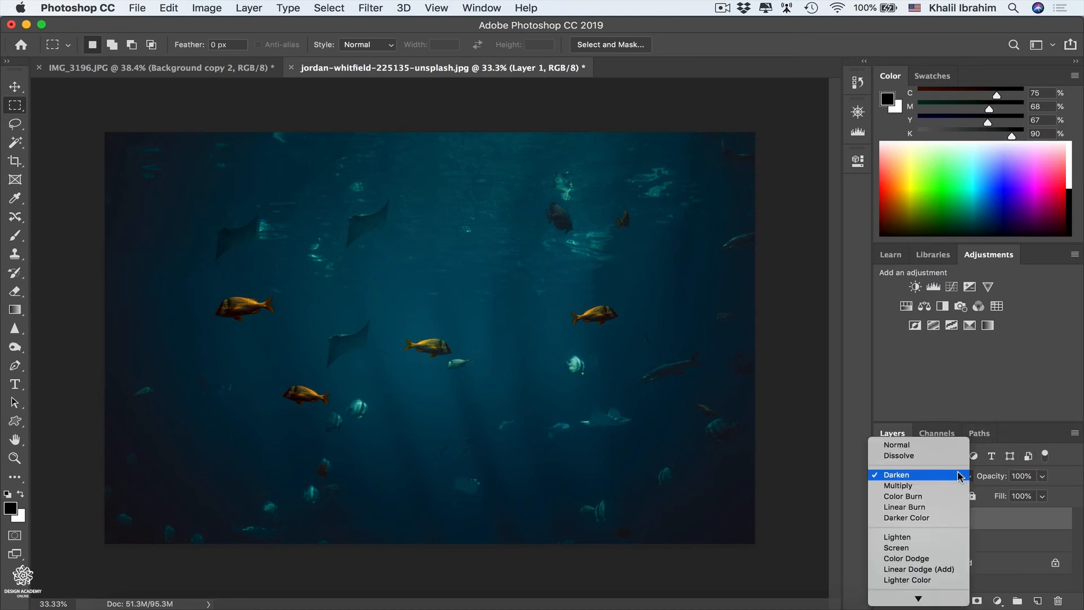
left_click(911, 443)
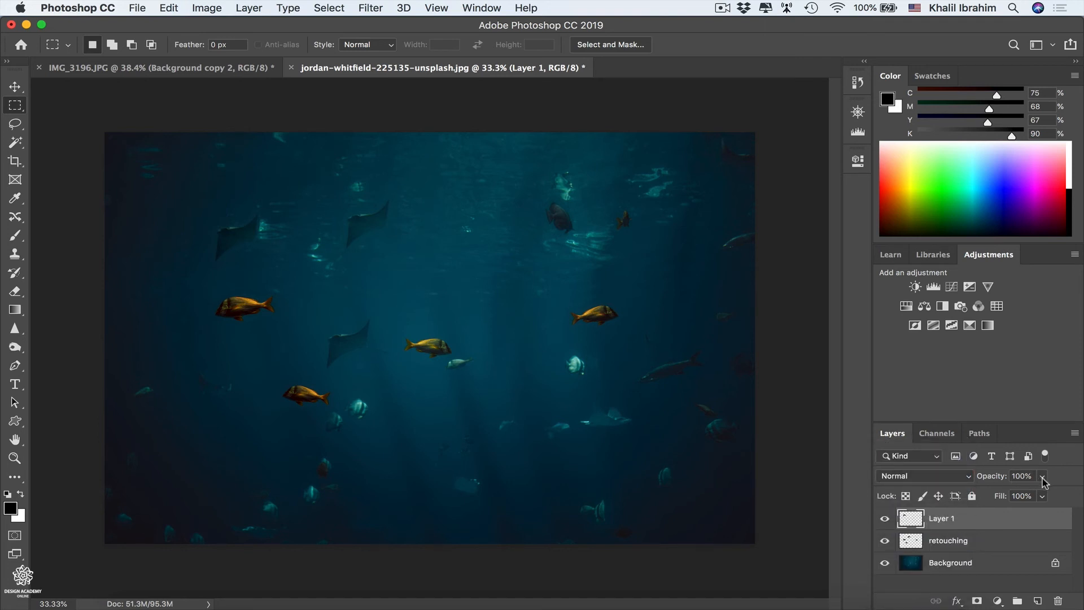
Set the cut-out ray layer's blend mode to Darken and lower its opacity to 82%.
left_click(1042, 477)
left_click_drag(1020, 496, 1042, 480)
left_click(925, 475)
left_click(925, 506)
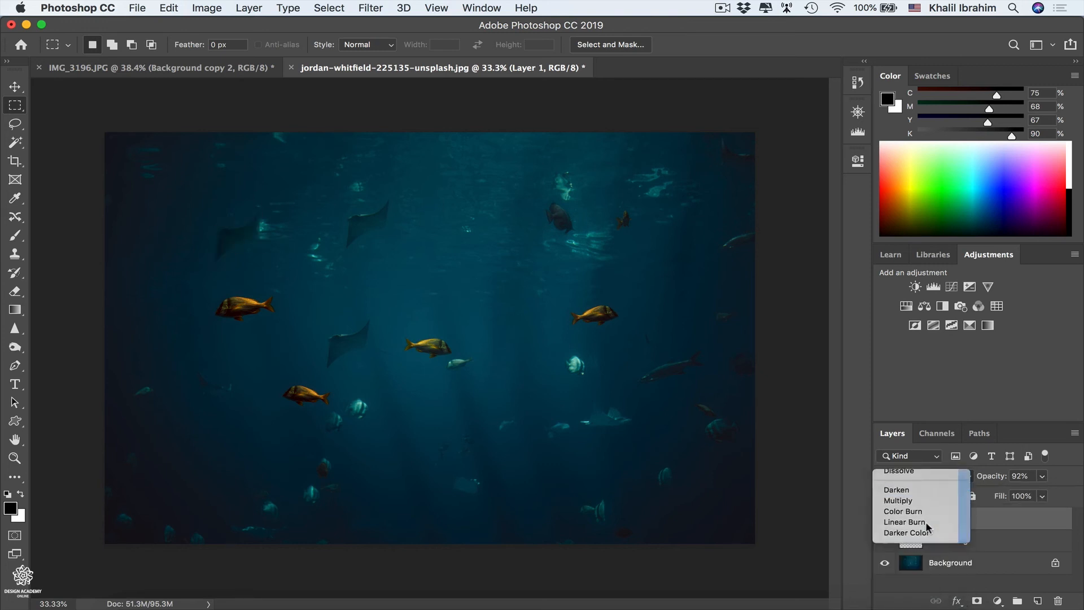
left_click(1042, 477)
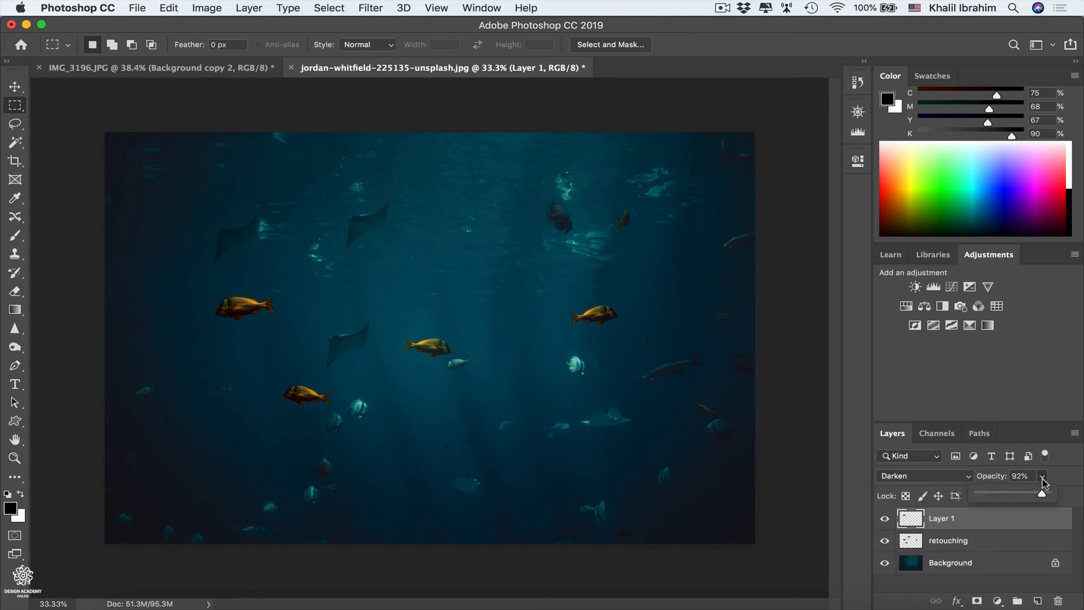
left_click_drag(1041, 499, 1037, 499)
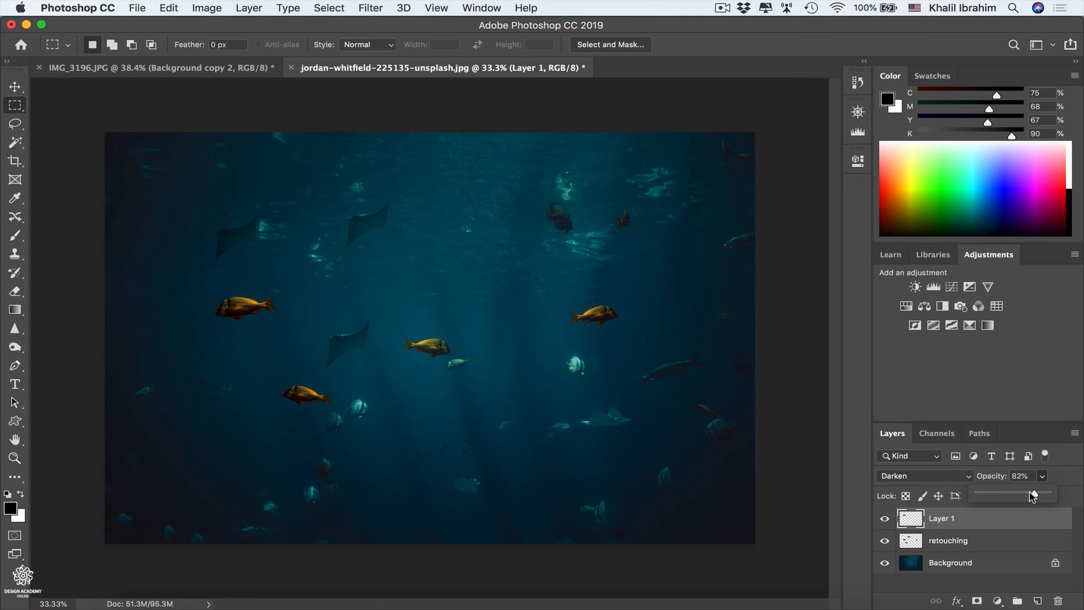